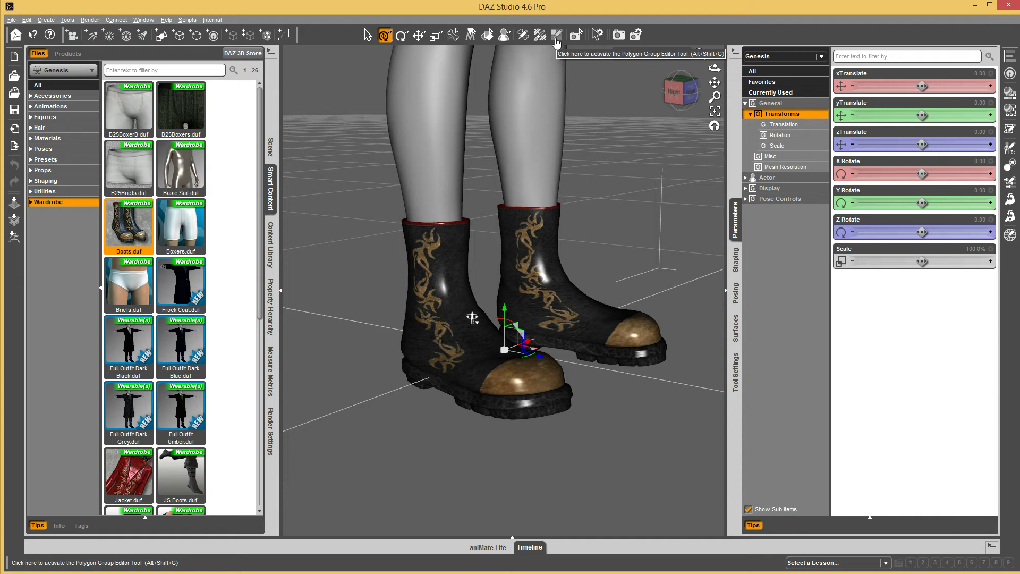
- Activate the Polygon Group Editor and list the figure's face groups with the Group Name column widened
left_click(556, 35)
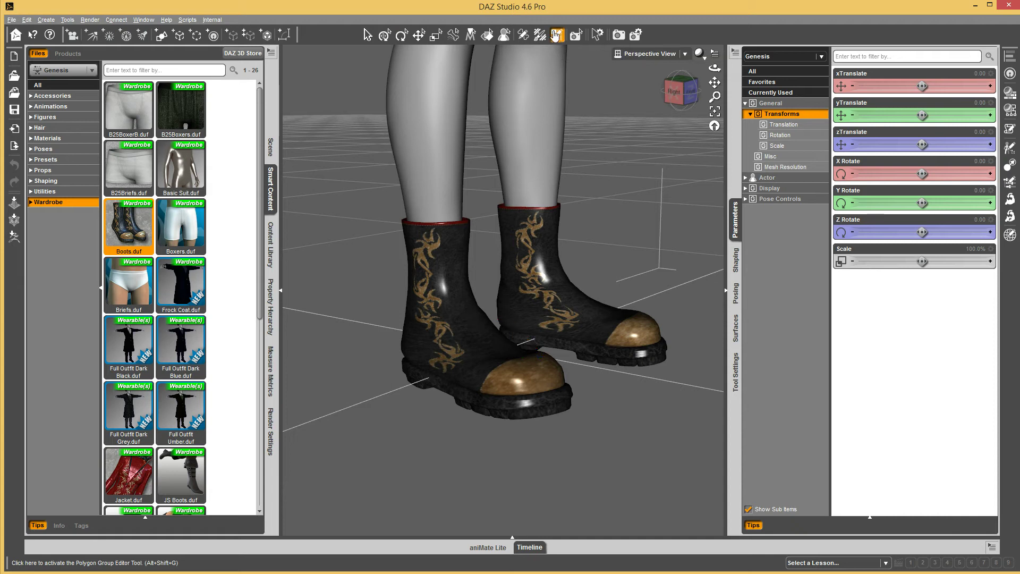
left_click(735, 371)
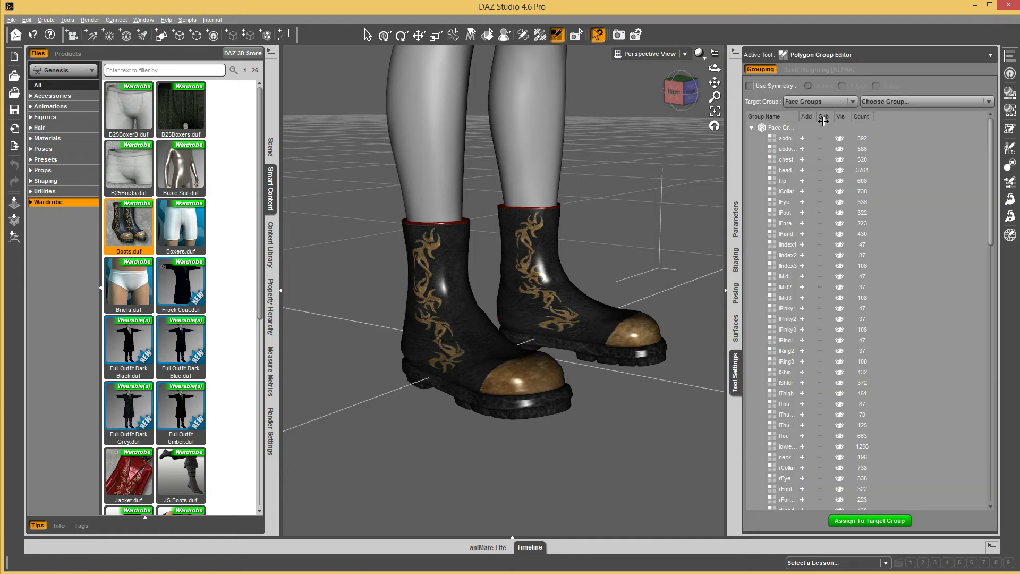
left_click_drag(799, 124, 845, 124)
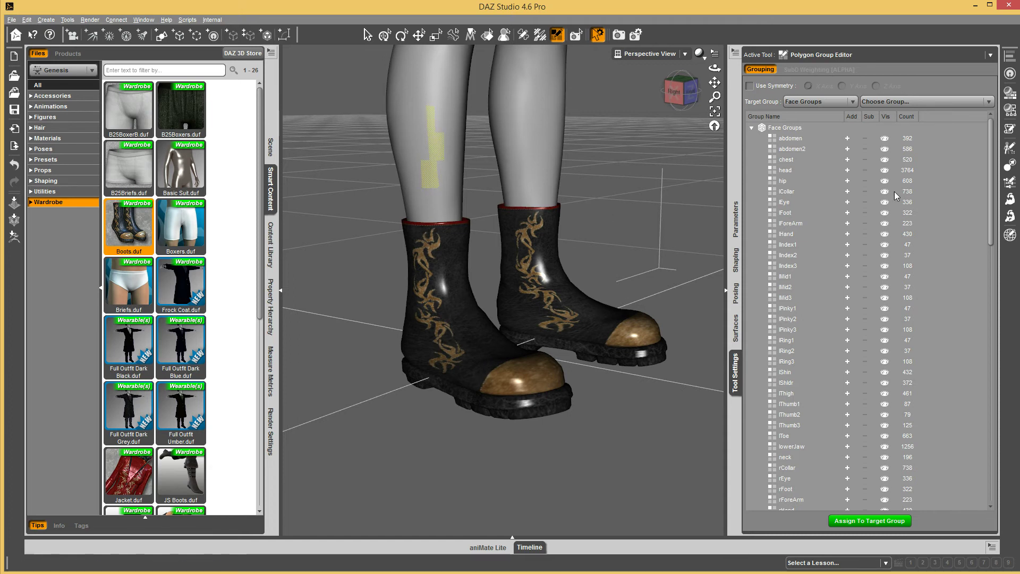
- Scroll the group list and select the rToe face group (663 polygons)
left_click_drag(989, 166, 985, 269)
left_click(867, 332)
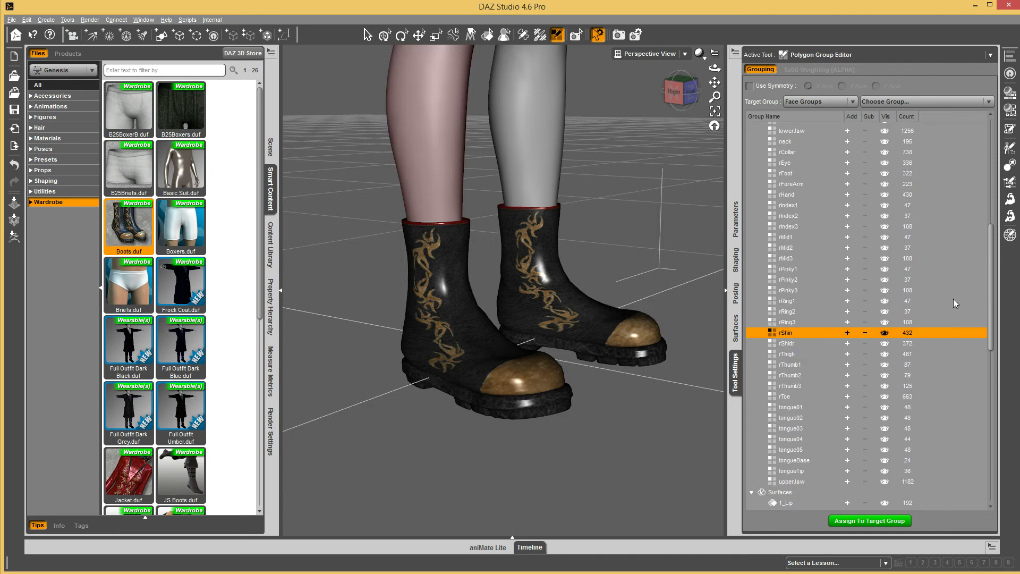
left_click_drag(993, 294, 992, 241)
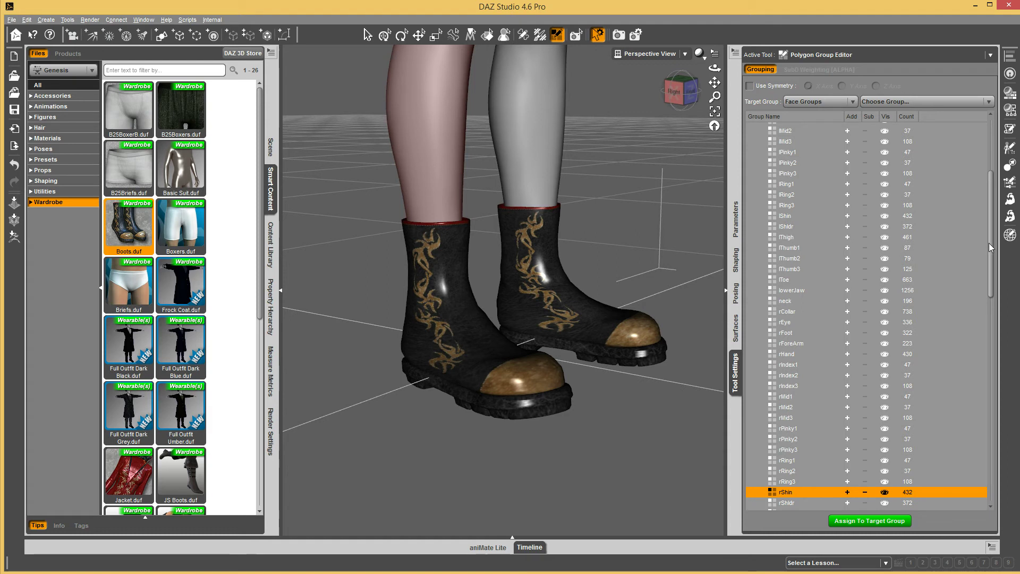
left_click_drag(989, 243, 978, 291)
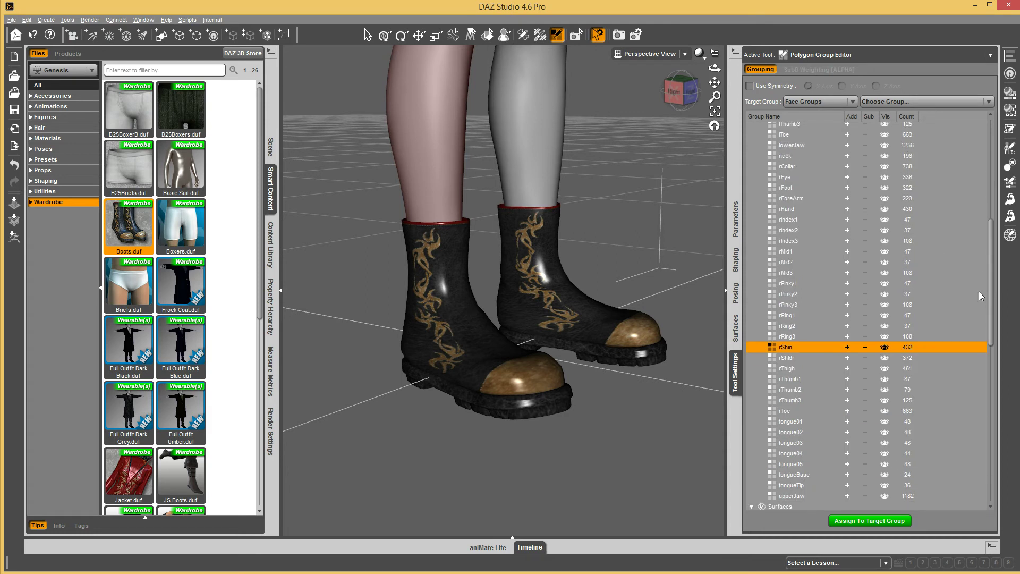
left_click_drag(991, 282, 995, 311)
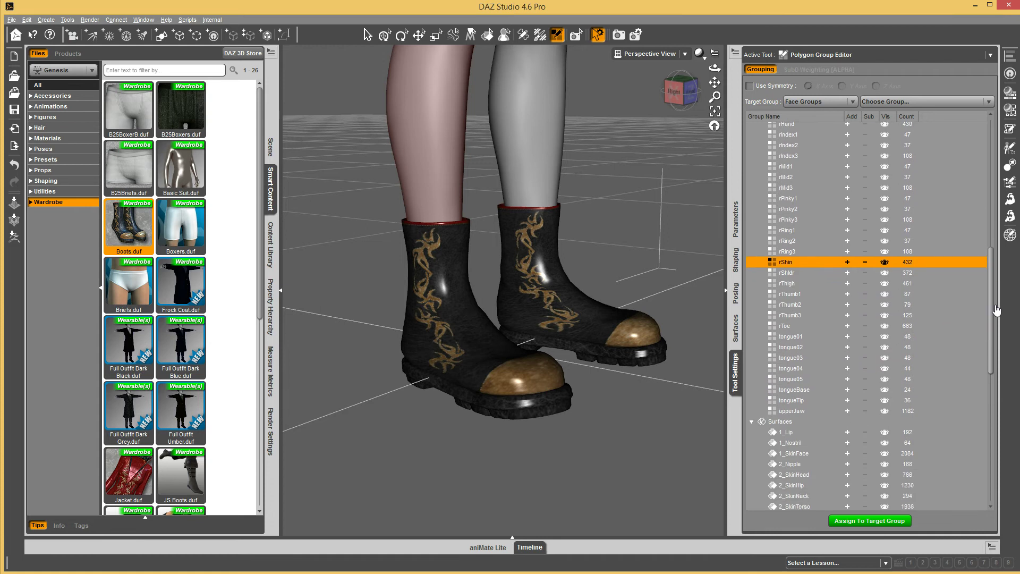
left_click(848, 326)
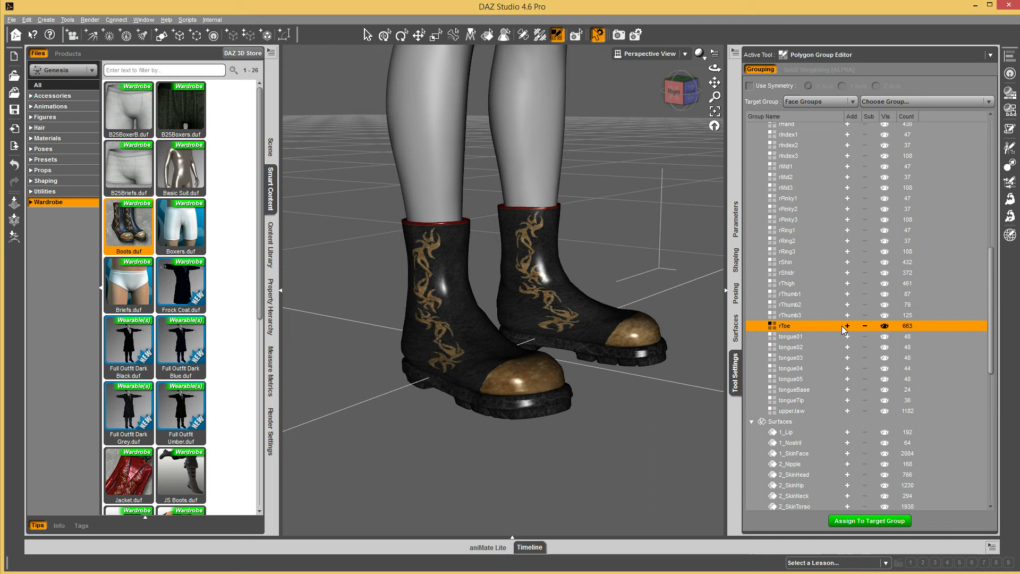
- Hide Magus Boots, add the rFoot, lToe and lFoot groups to the selection, then show them again
left_click(270, 148)
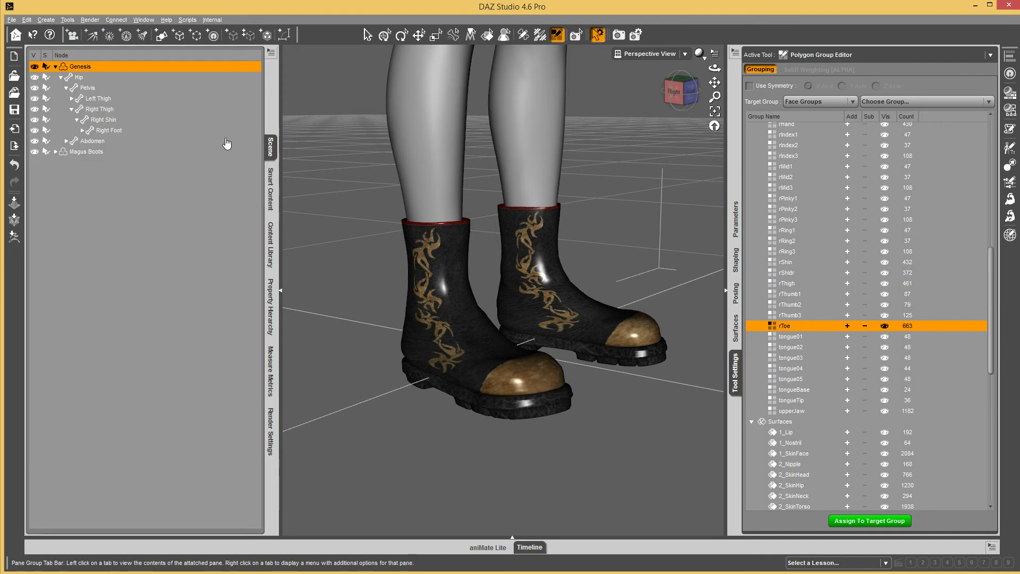
left_click(35, 152)
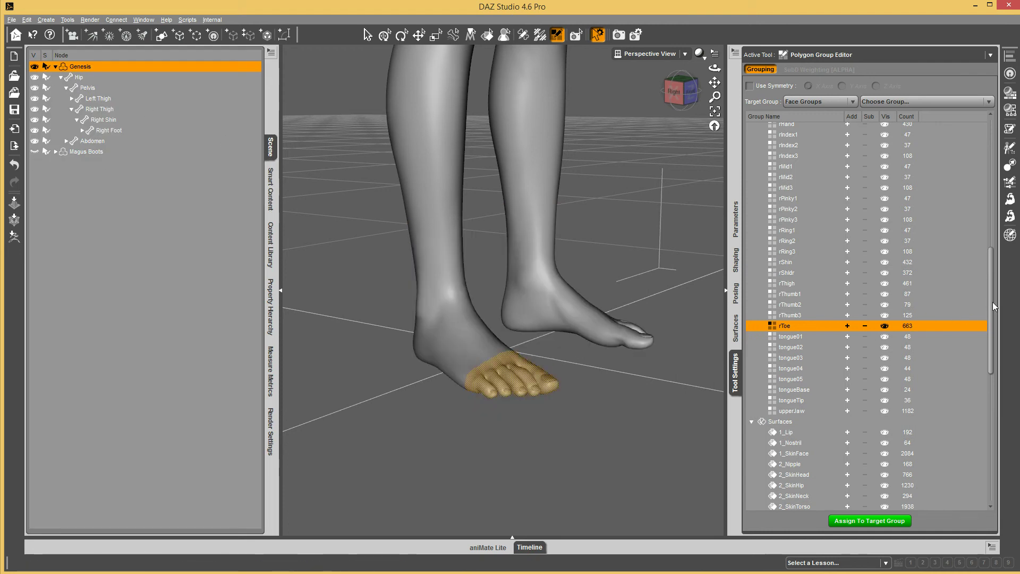
left_click_drag(991, 306, 995, 267)
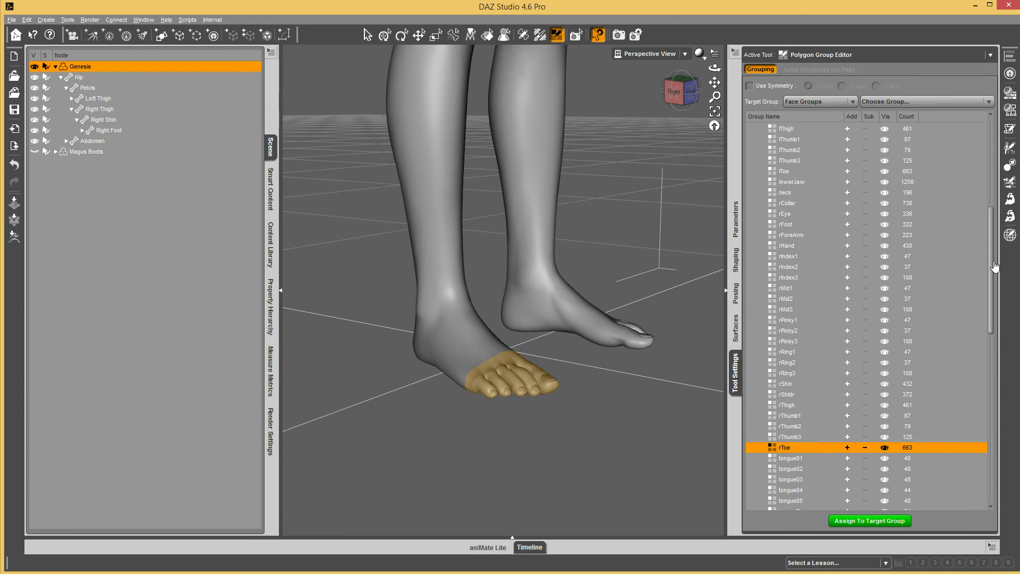
left_click(846, 224)
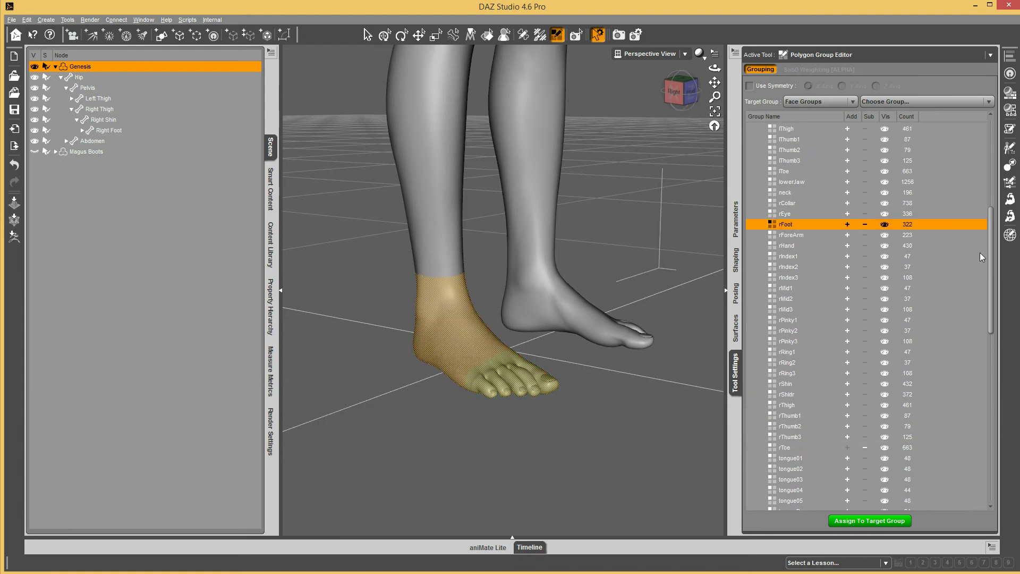
left_click_drag(990, 254, 993, 207)
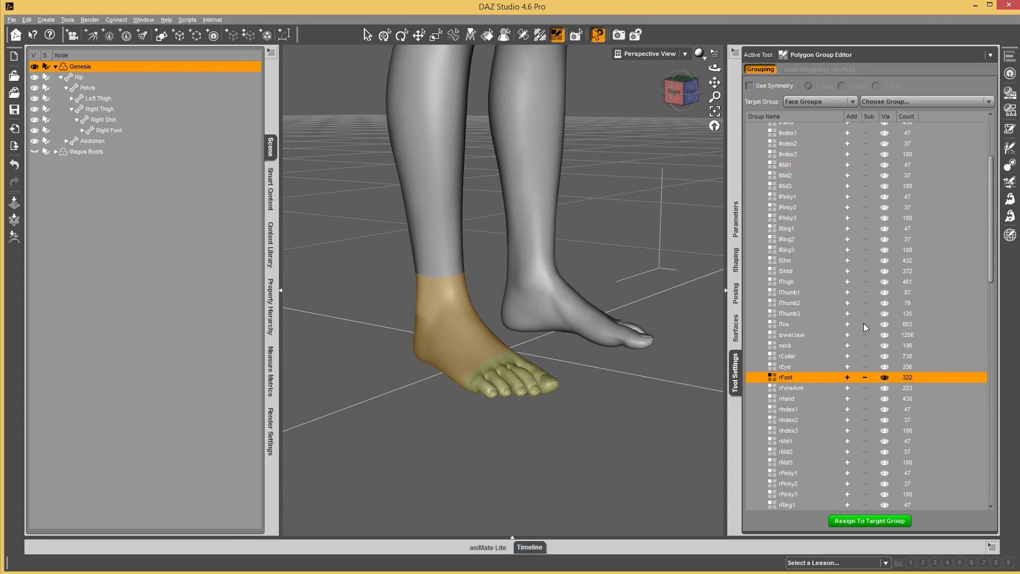
left_click(847, 323)
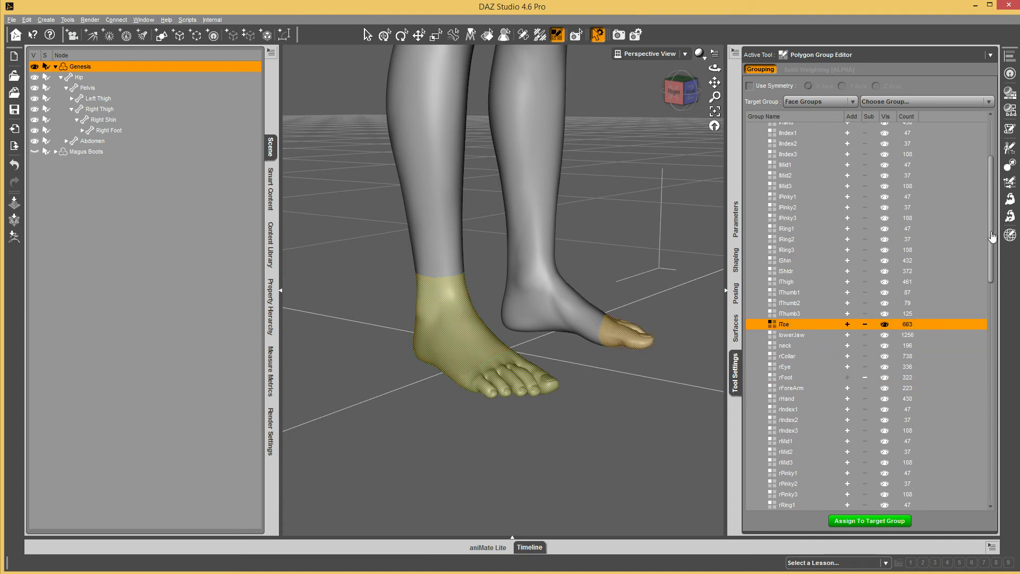
left_click_drag(991, 223, 991, 215)
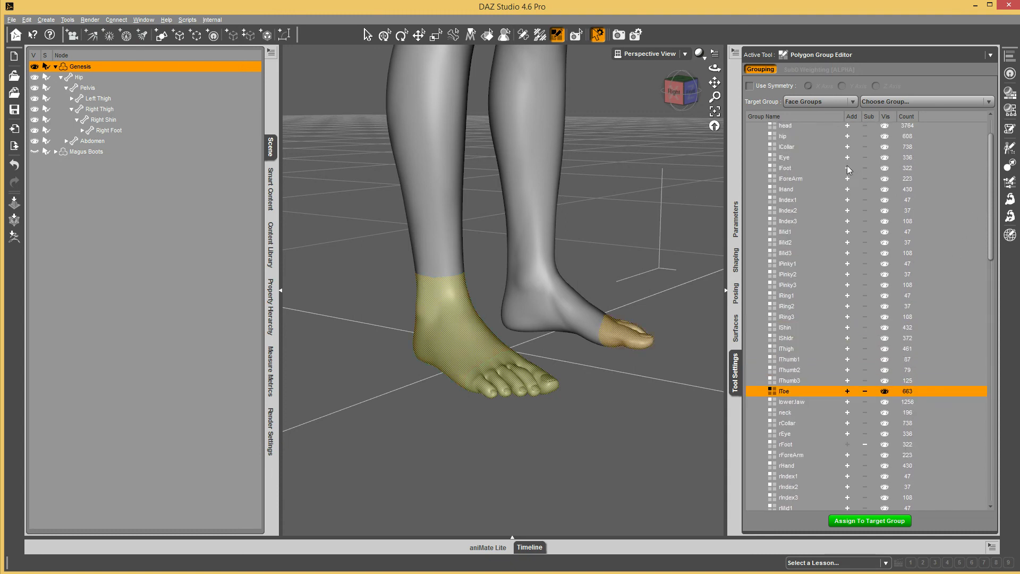
left_click(847, 168)
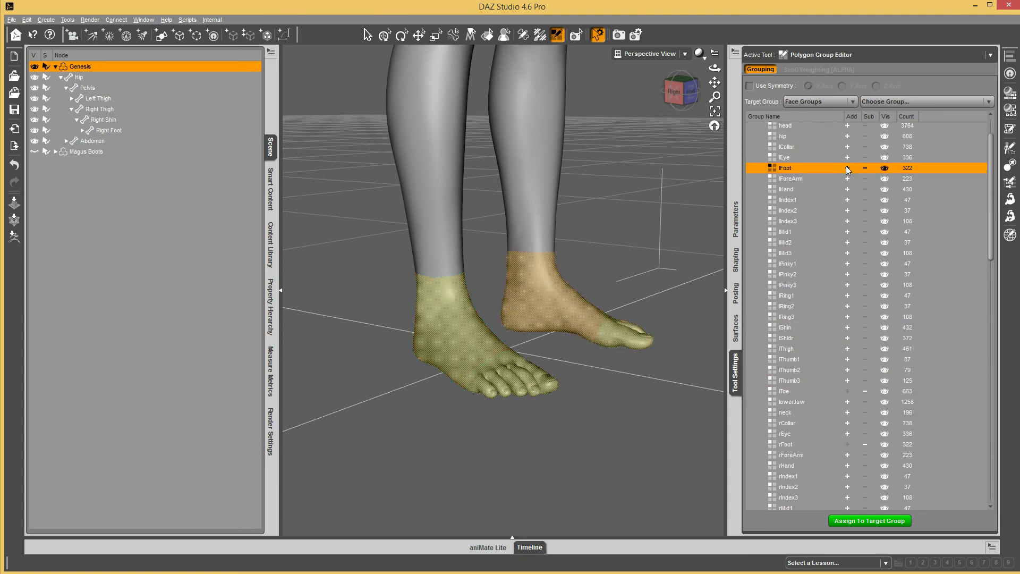
left_click(34, 151)
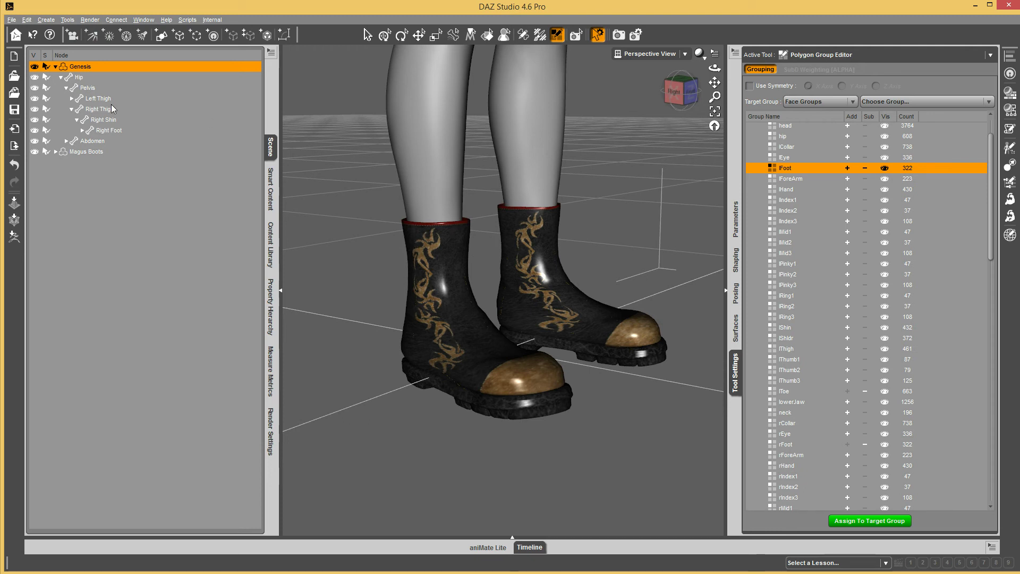
- With the boots hidden, grow the foot polygon selection one ring onto the ankles, then unhide them
left_click(34, 151)
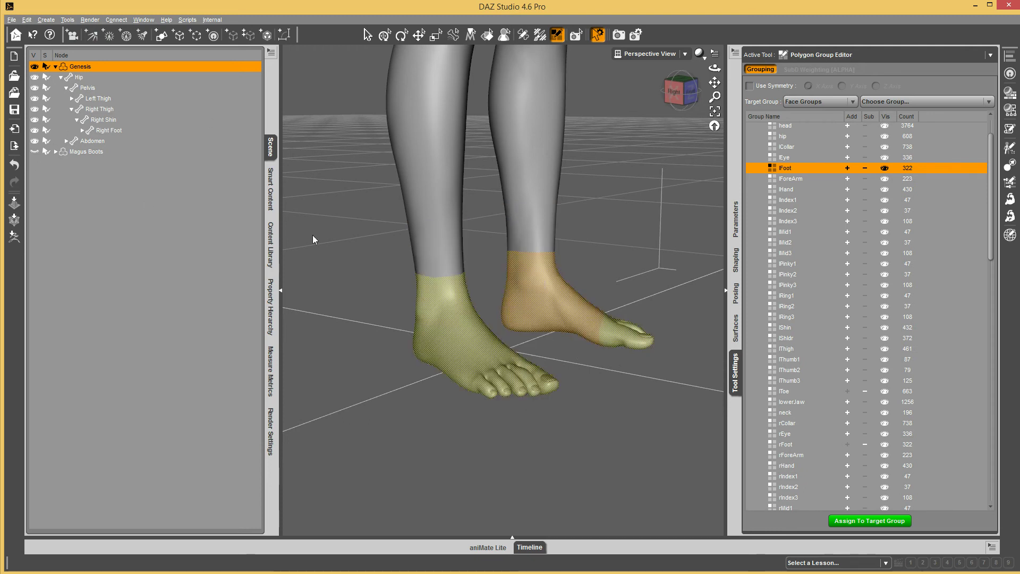
right_click(540, 276)
mouse_move(590, 284)
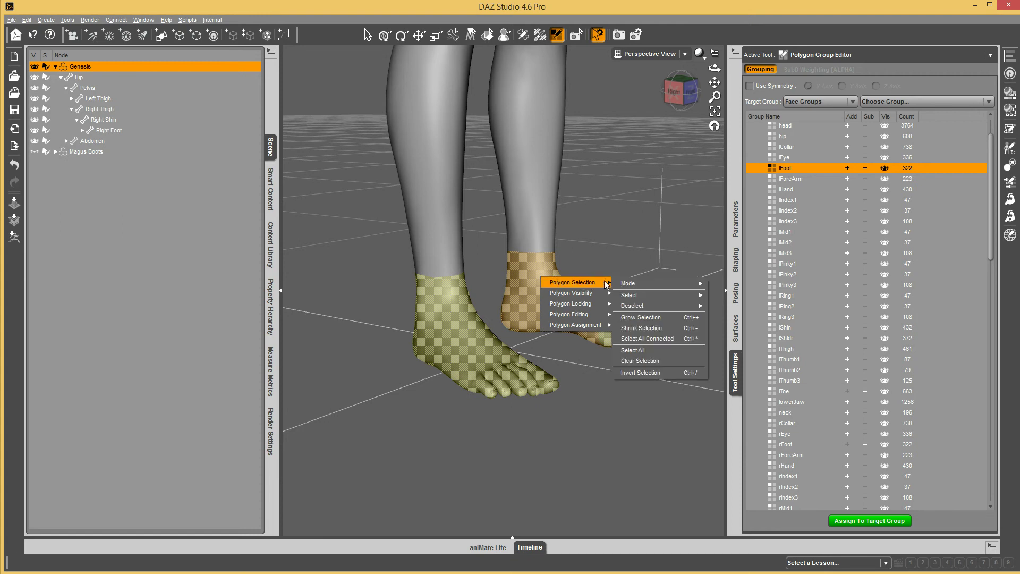
left_click(671, 319)
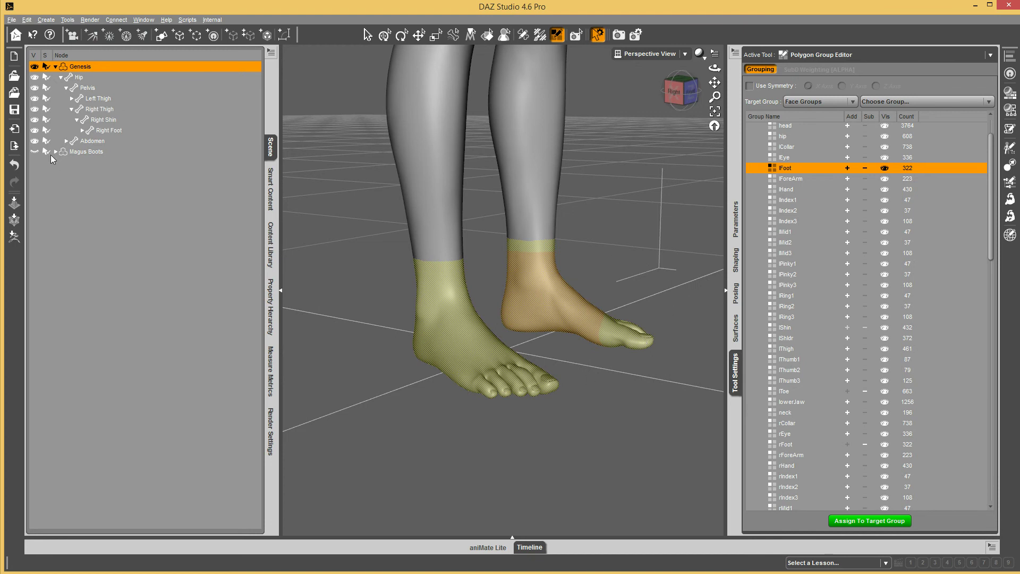
left_click(34, 152)
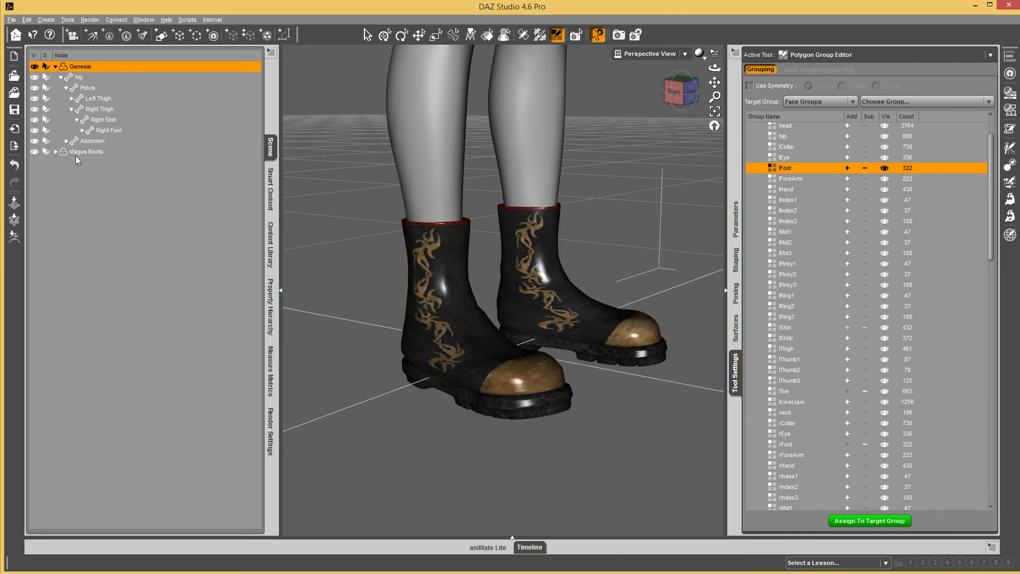
- Set the selected foot and ankle faces as Auto Hide Faces for the fitted Magus Boots
right_click(429, 196)
mouse_move(485, 245)
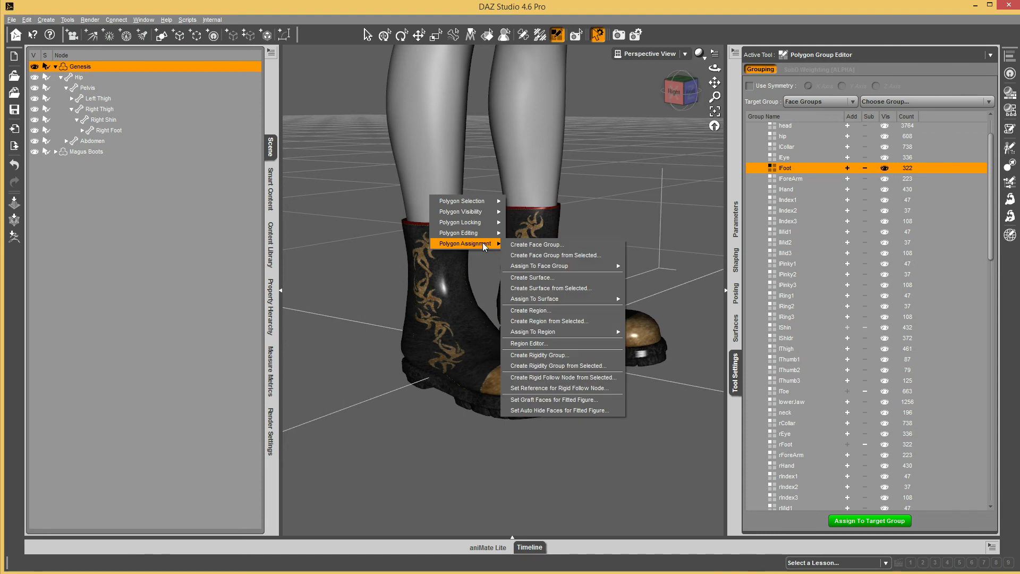
left_click(572, 410)
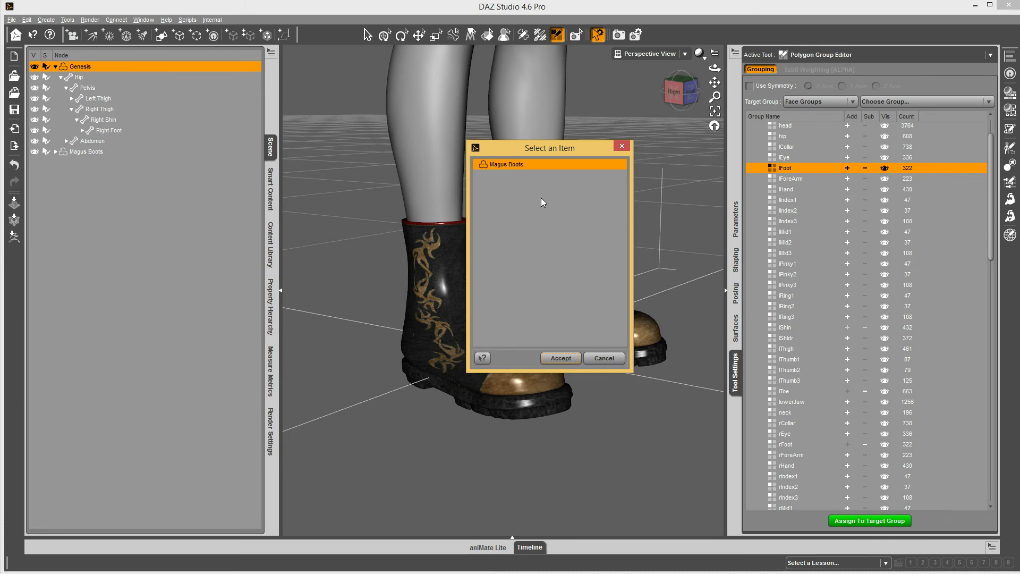
left_click(560, 359)
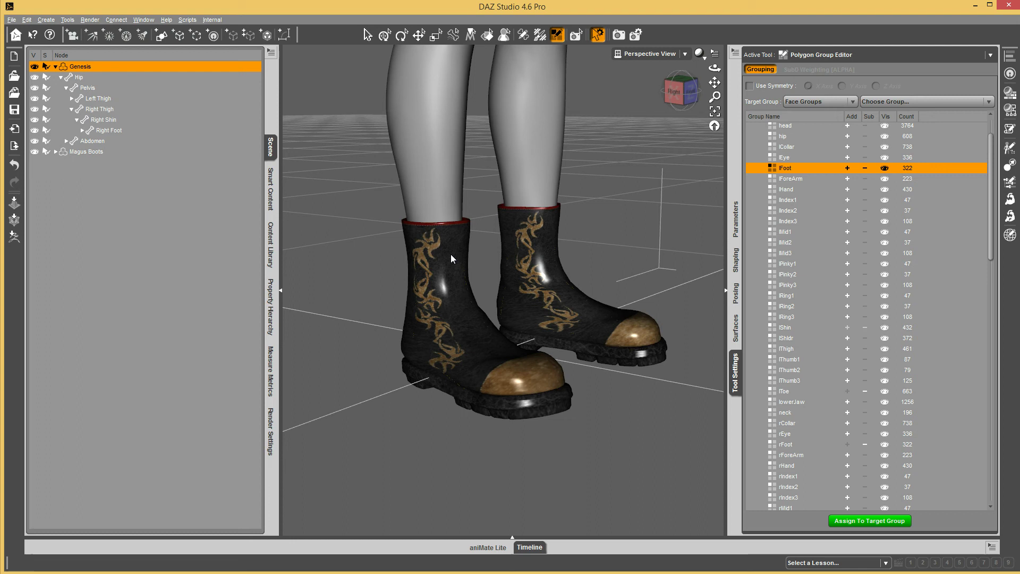
- Switch to the transform tool, select Magus Boots and fit them to None
left_click(384, 36)
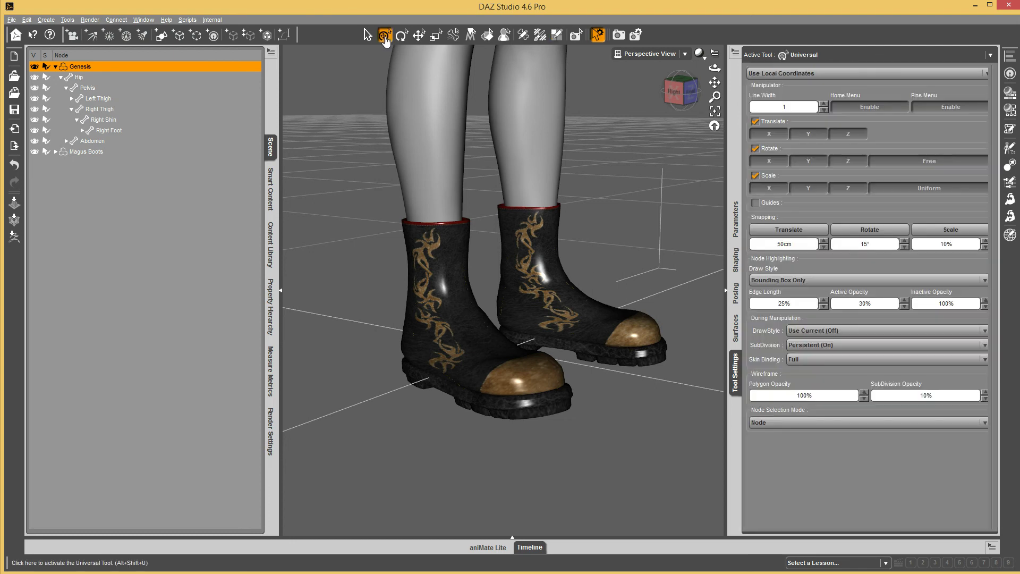
left_click(88, 151)
left_click(35, 152)
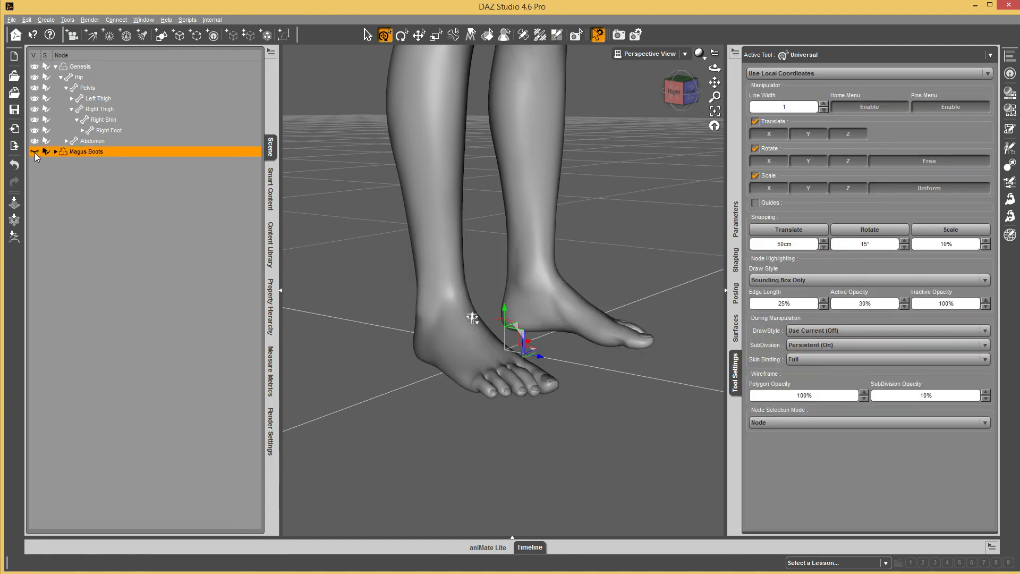
left_click(35, 152)
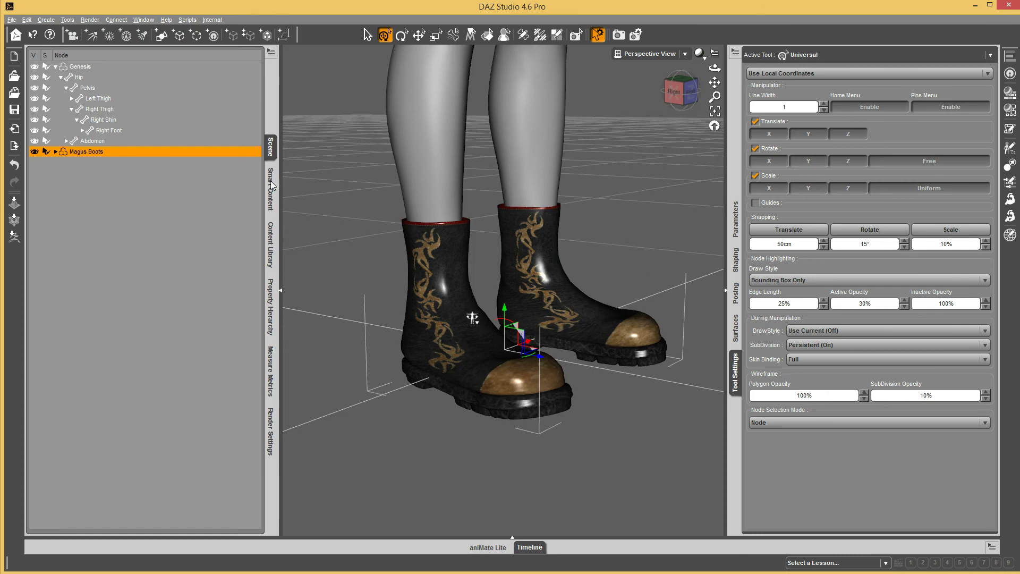
right_click(463, 265)
left_click(488, 357)
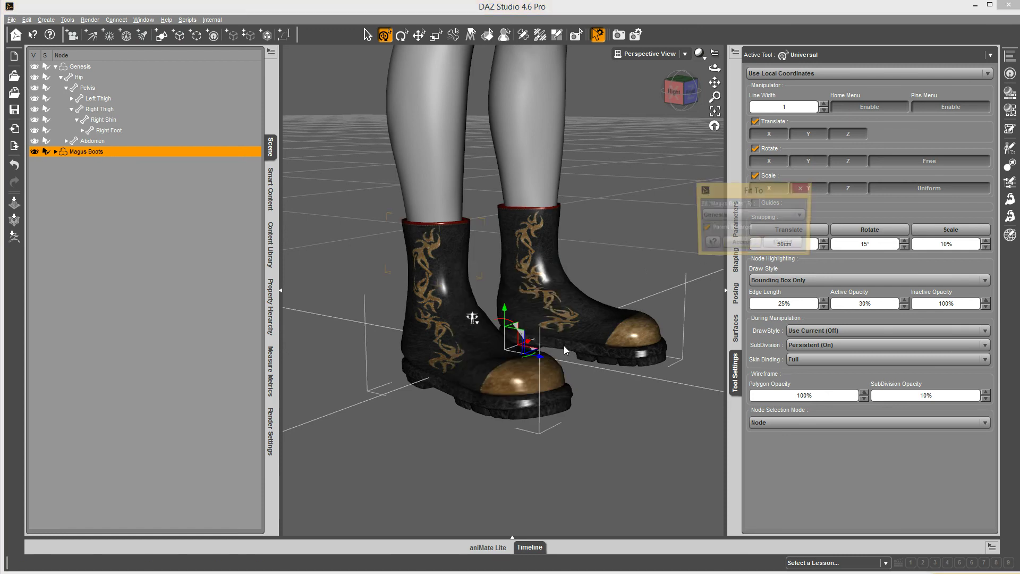
left_click(733, 215)
left_click(714, 227)
left_click(740, 245)
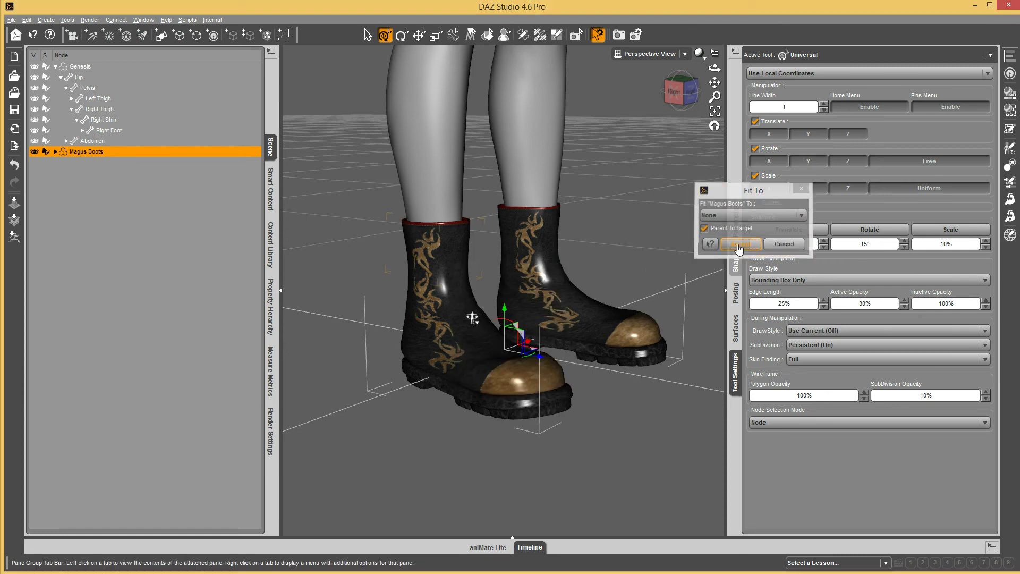
- Fit the Magus Boots to Genesis and reselect them in the Scene list
right_click(429, 272)
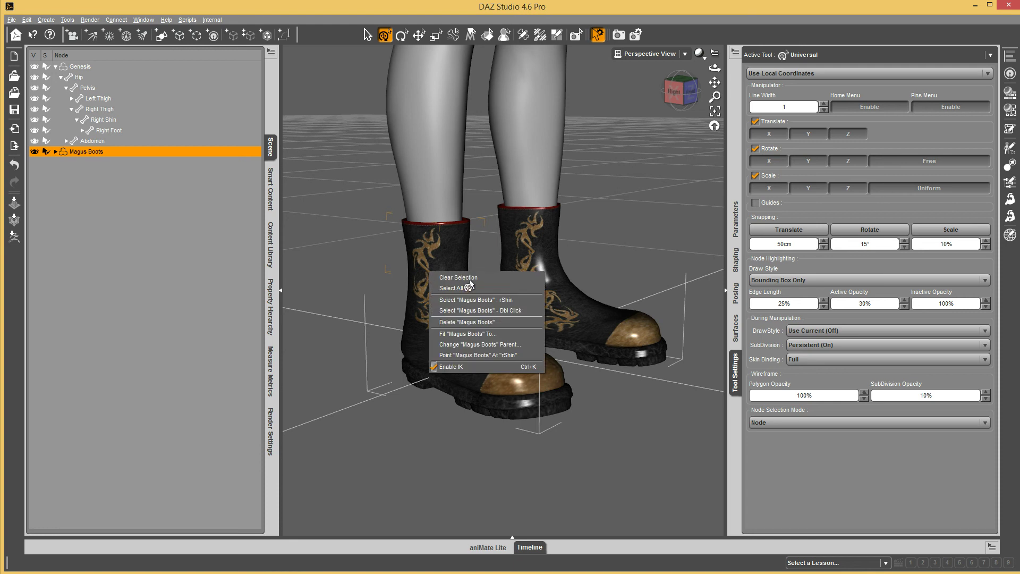
left_click(478, 334)
left_click(729, 216)
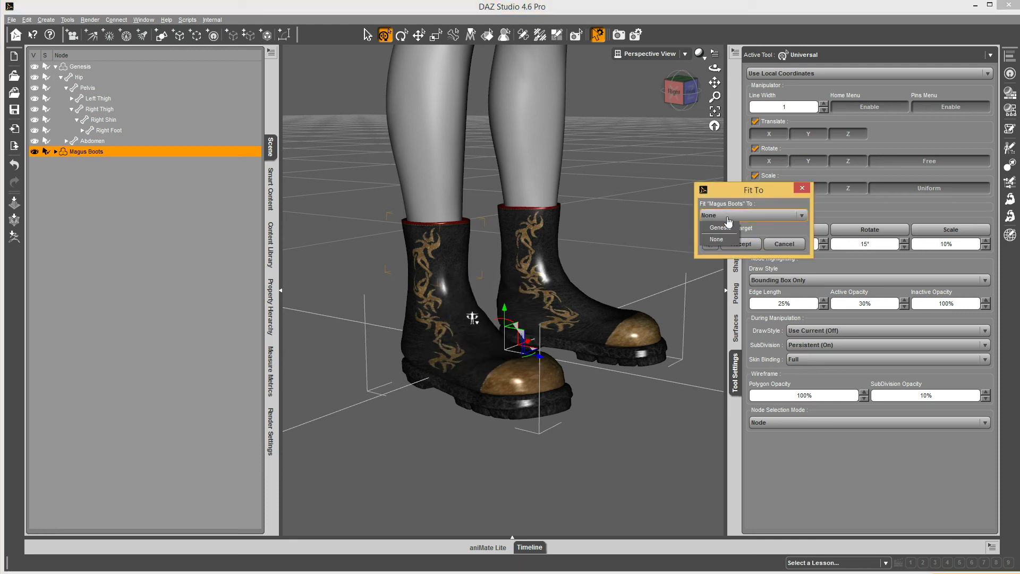
left_click(718, 227)
left_click(741, 244)
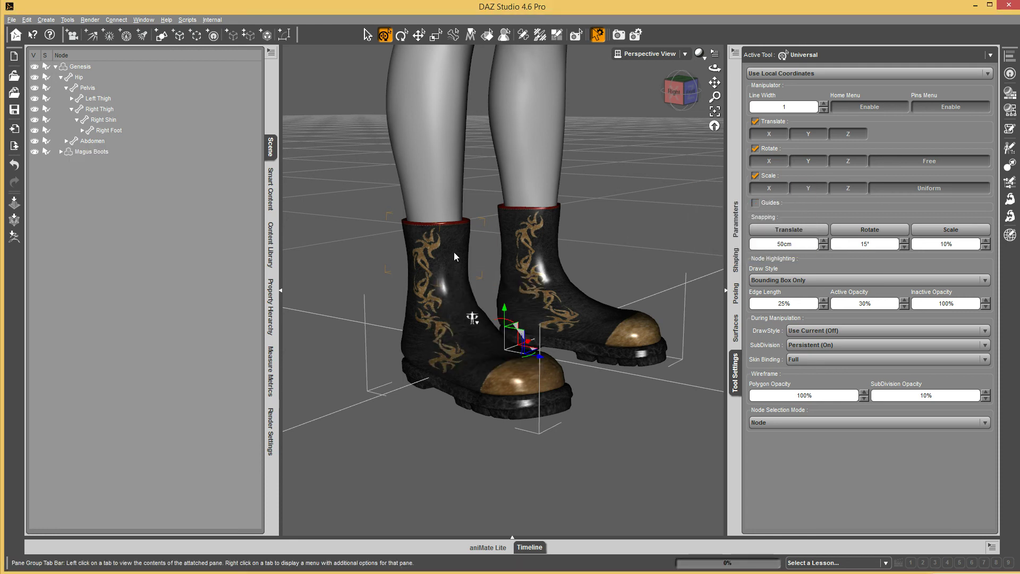
left_click(90, 152)
left_click(34, 151)
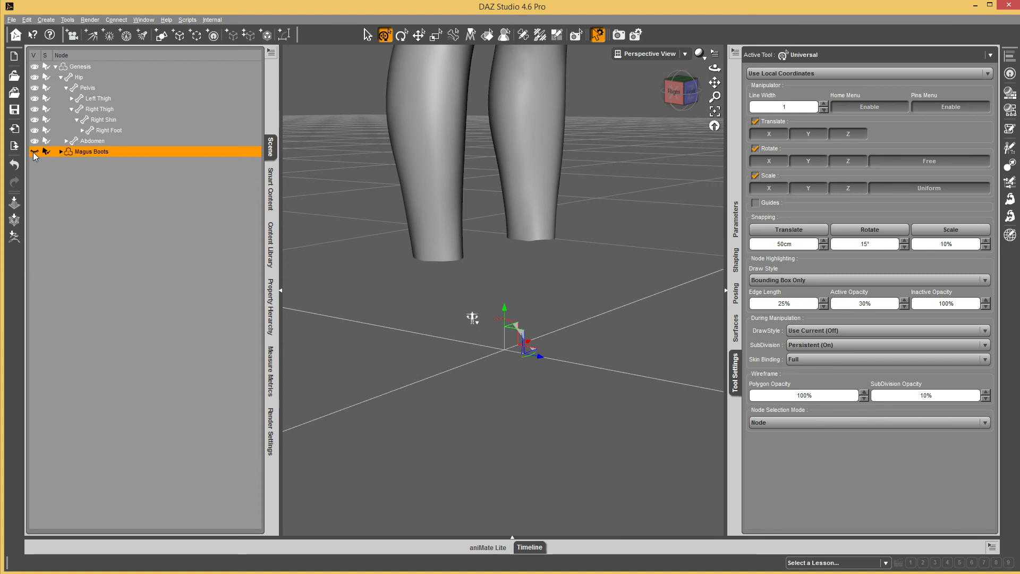
left_click(34, 152)
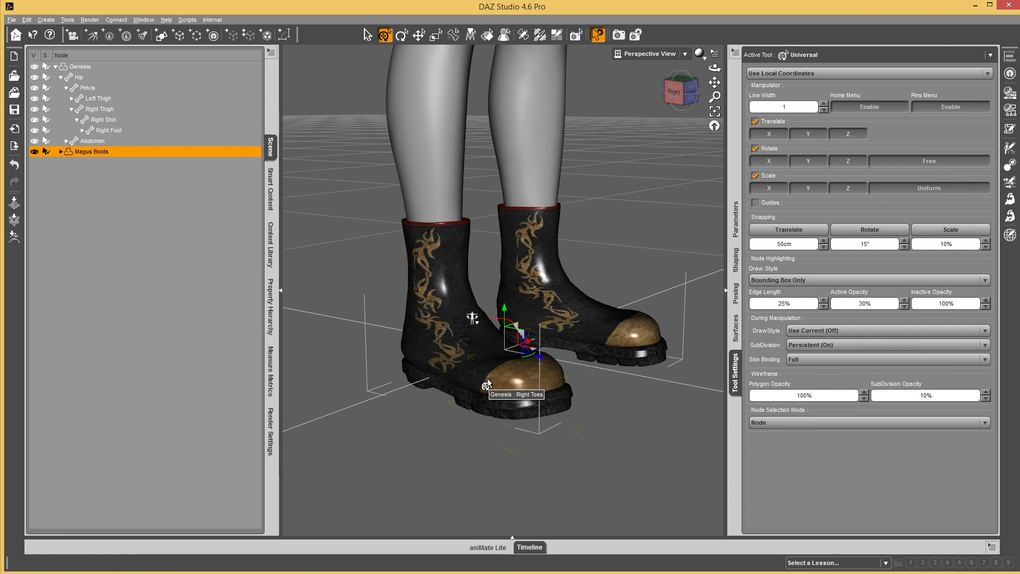
- Open the Content Library and browse the File > Save As preset types without choosing one
left_click(269, 245)
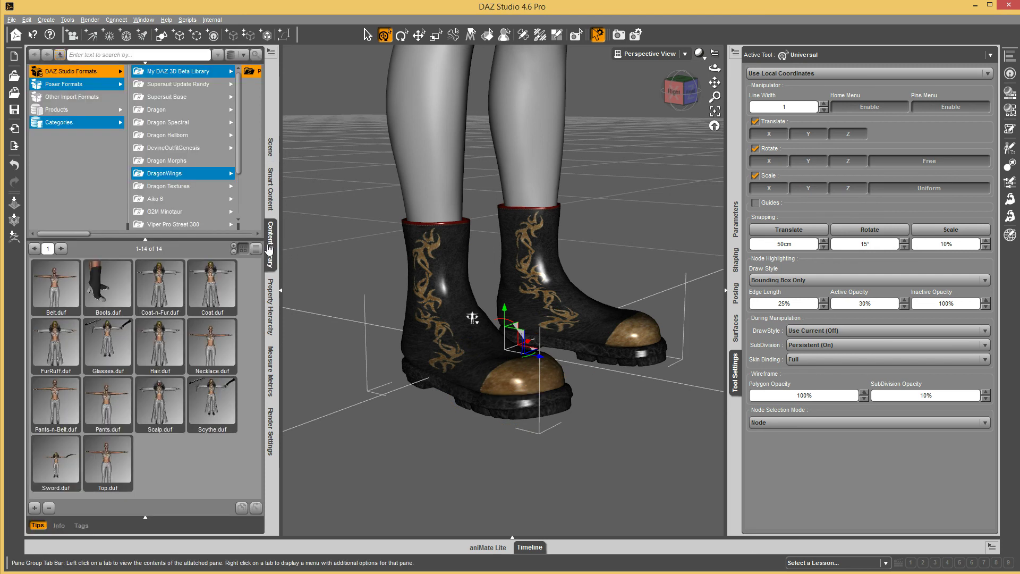
left_click(12, 20)
mouse_move(53, 94)
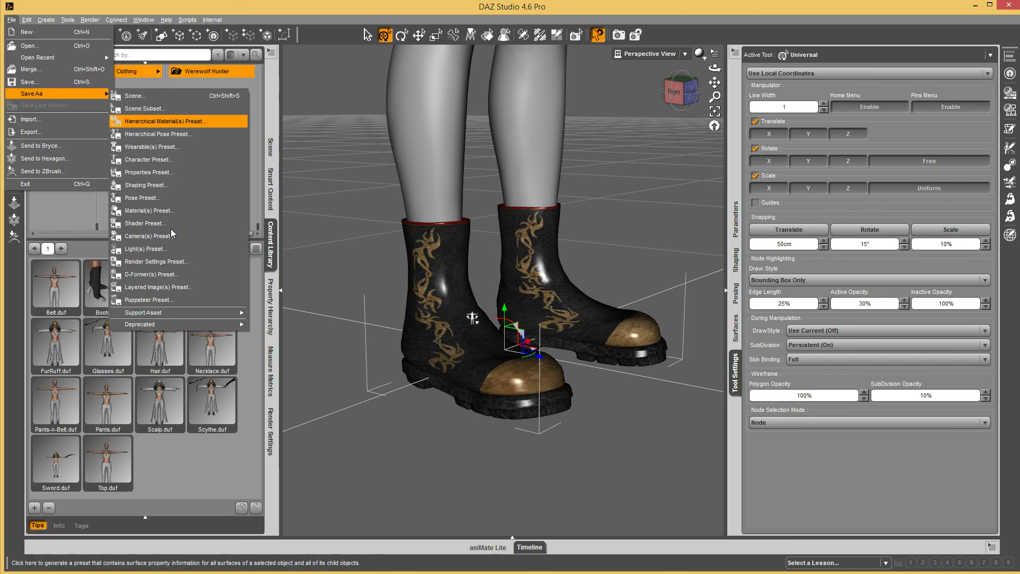
left_click(271, 13)
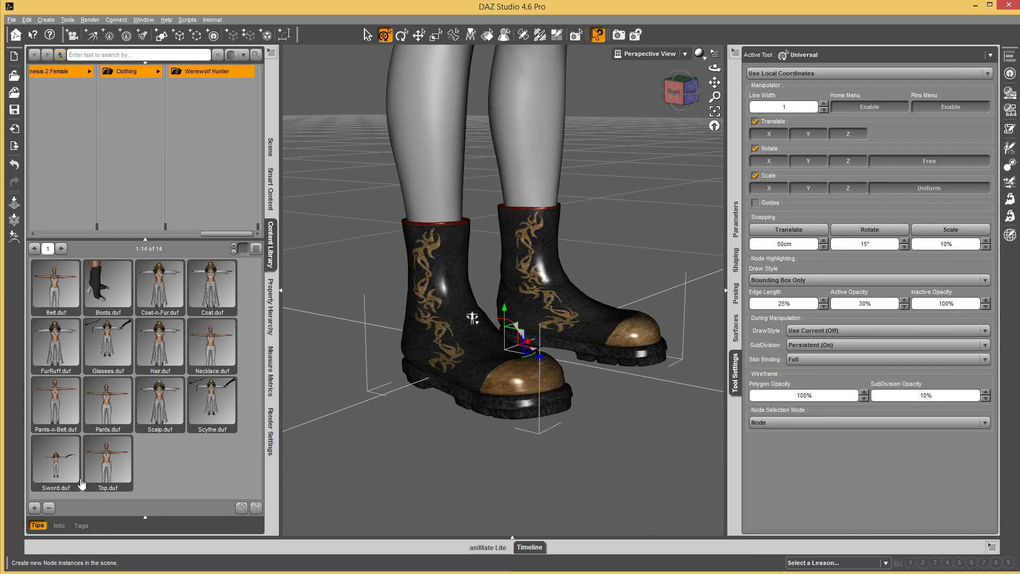
- Start a Wearable(s) Preset save named 'Boots Hiding Geometry', then close the file dialog
left_click(35, 508)
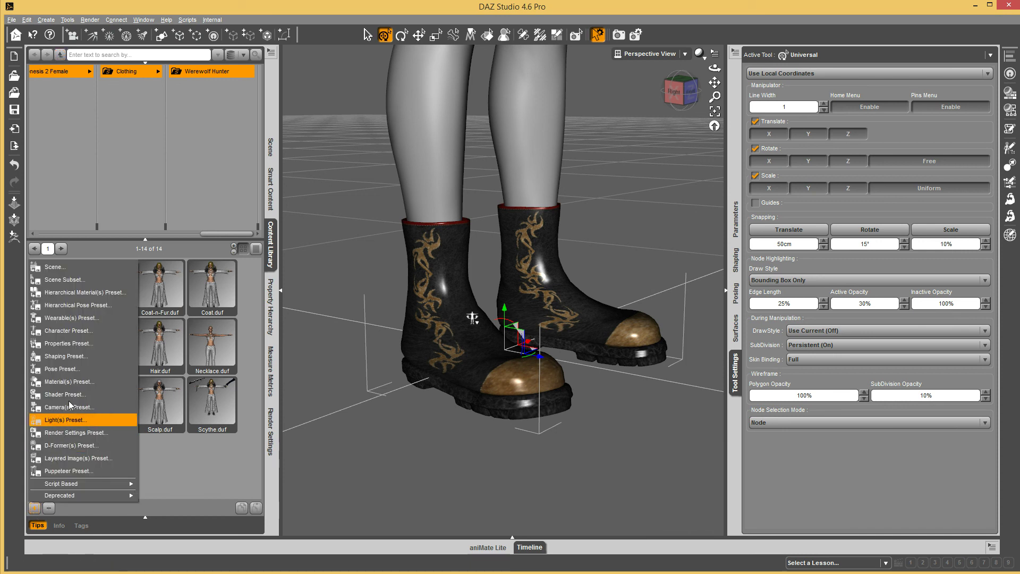
left_click(71, 318)
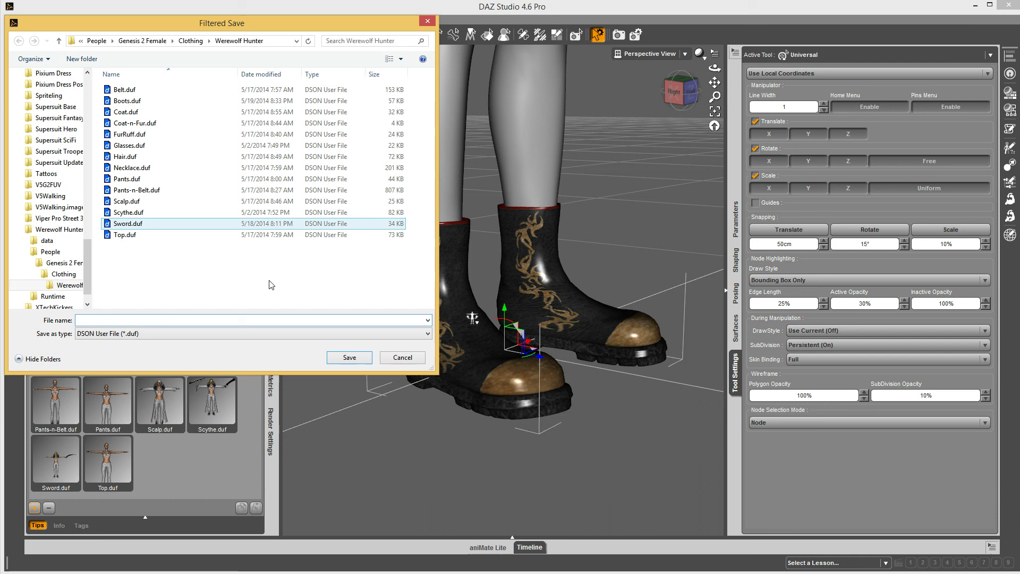
type("Boots")
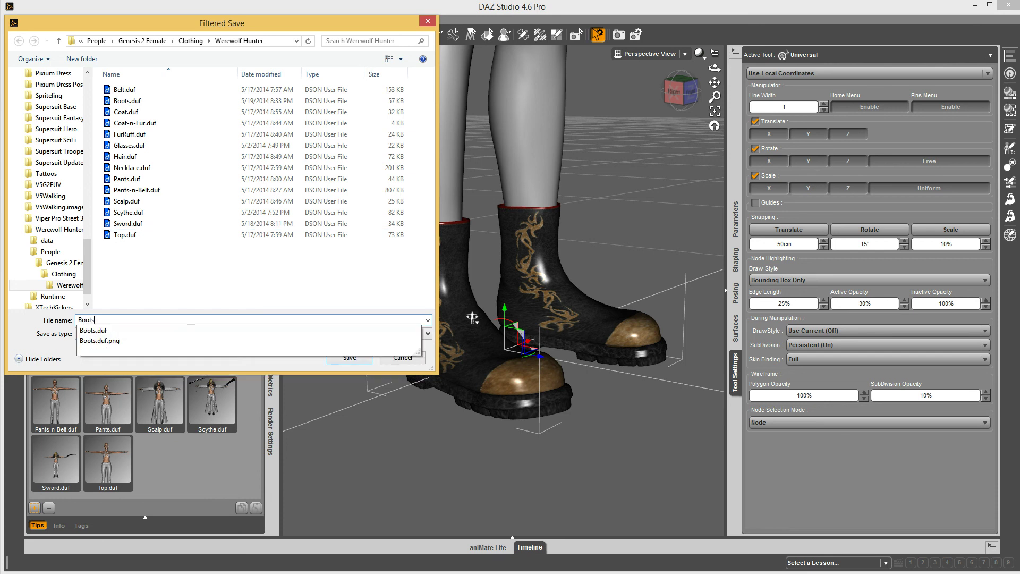
type(" Hi")
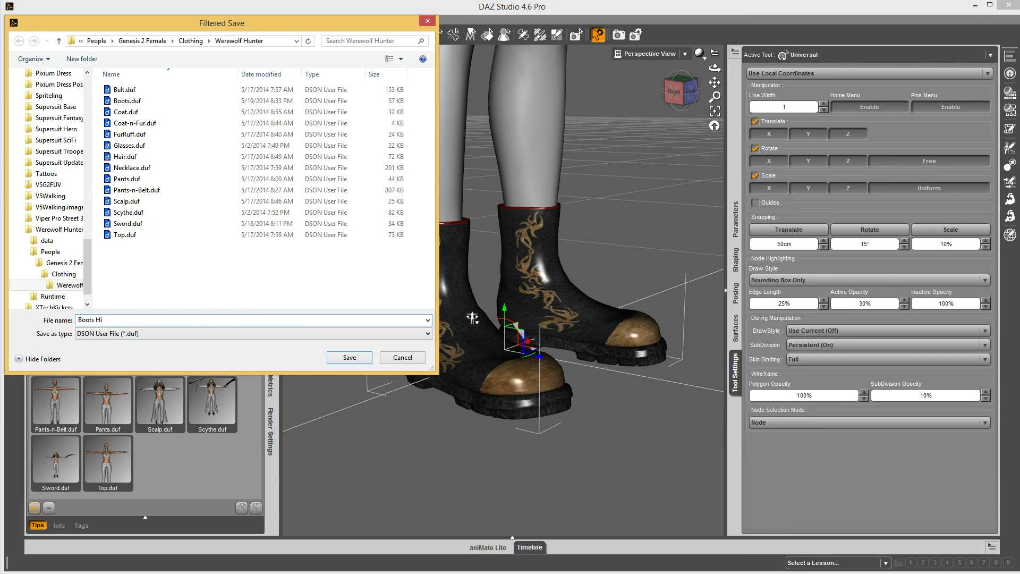
type("ding Geometry")
left_click(350, 361)
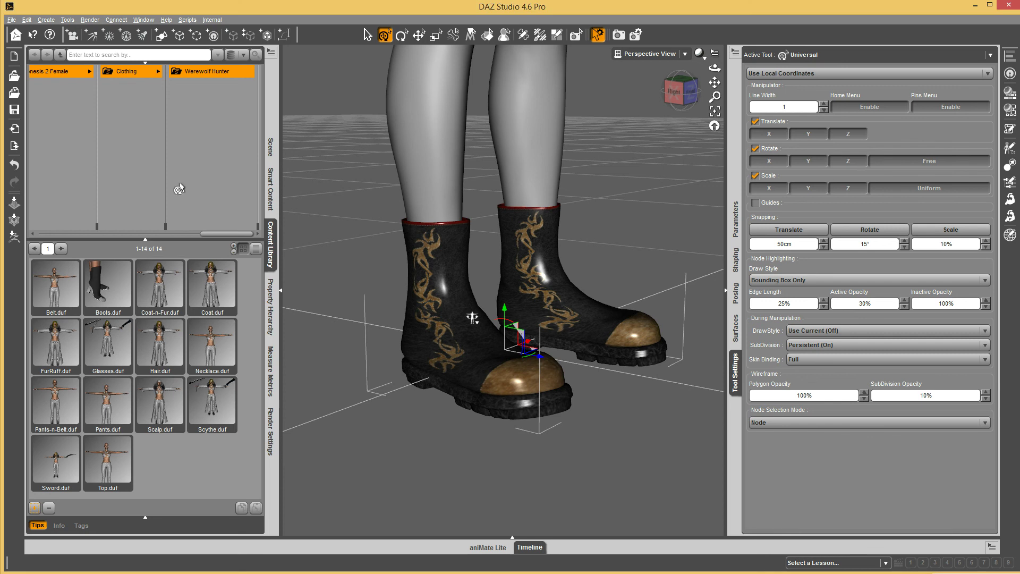
- Select the Genesis figure in the Scene list and return to the Content Library
left_click(270, 148)
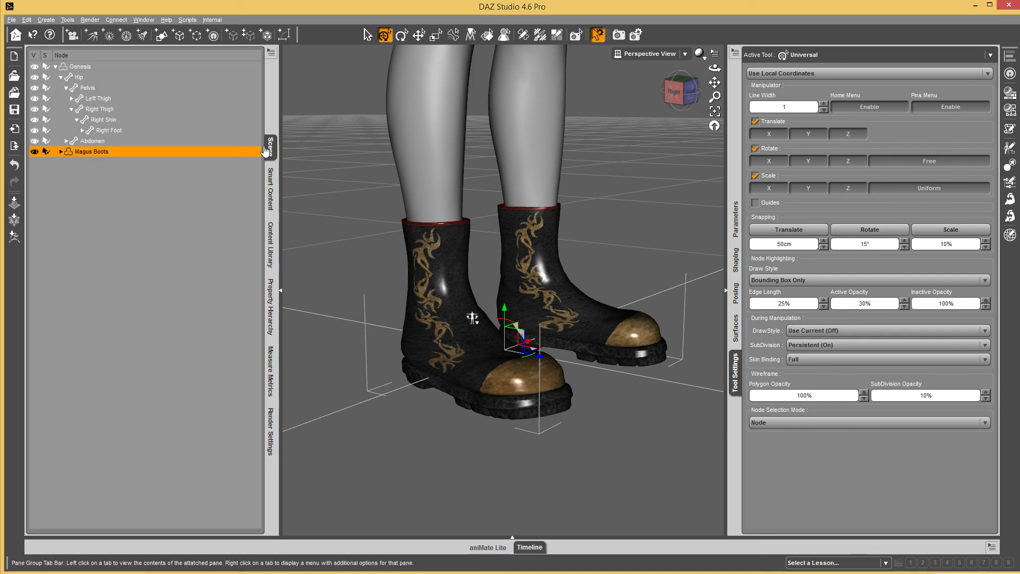
left_click(79, 66)
left_click(270, 244)
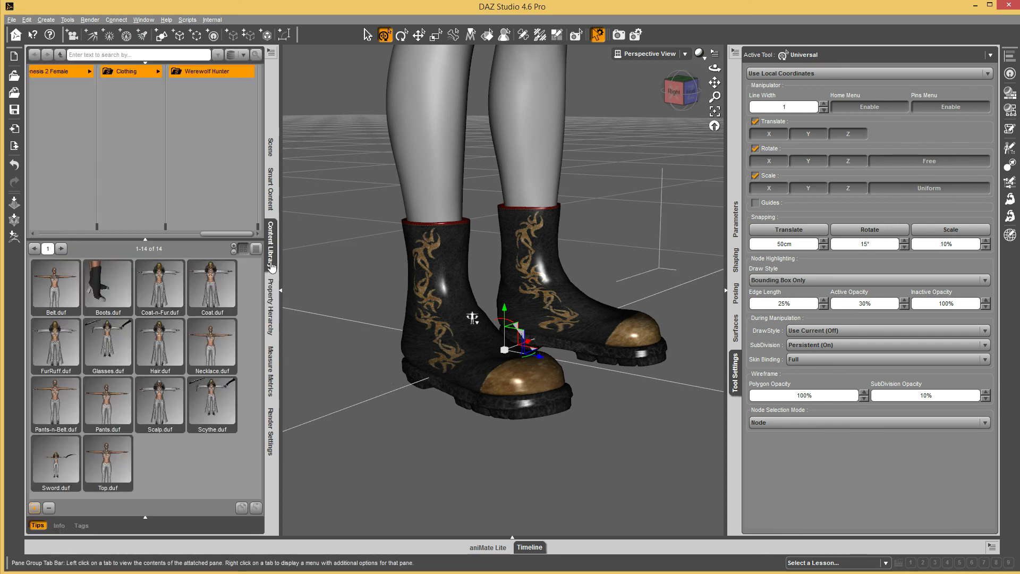
- Save a Wearable(s) Preset named 'Boots Hiding Geom' in Werewolf Hunter, accepting the save options
left_click(34, 508)
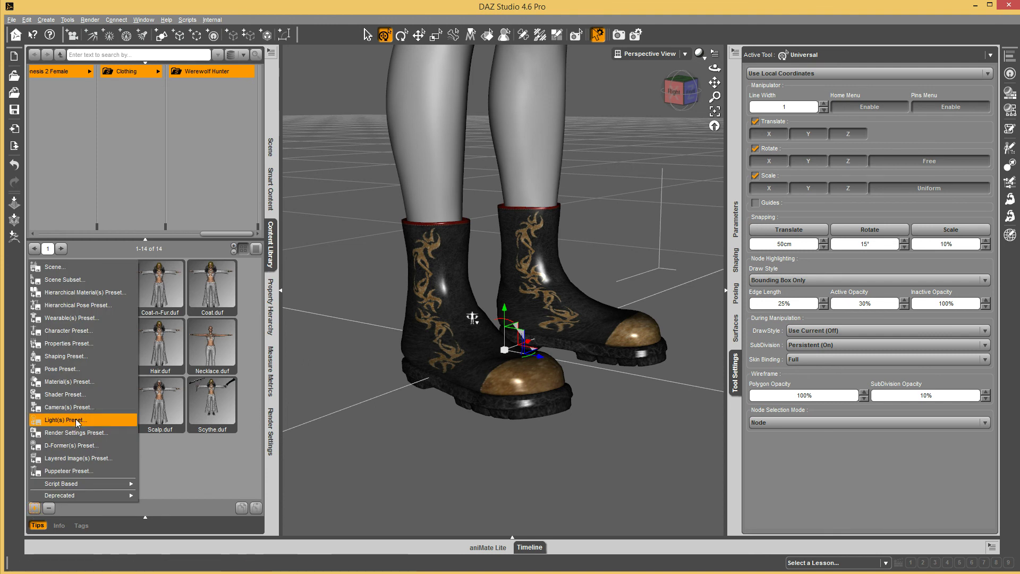
left_click(78, 320)
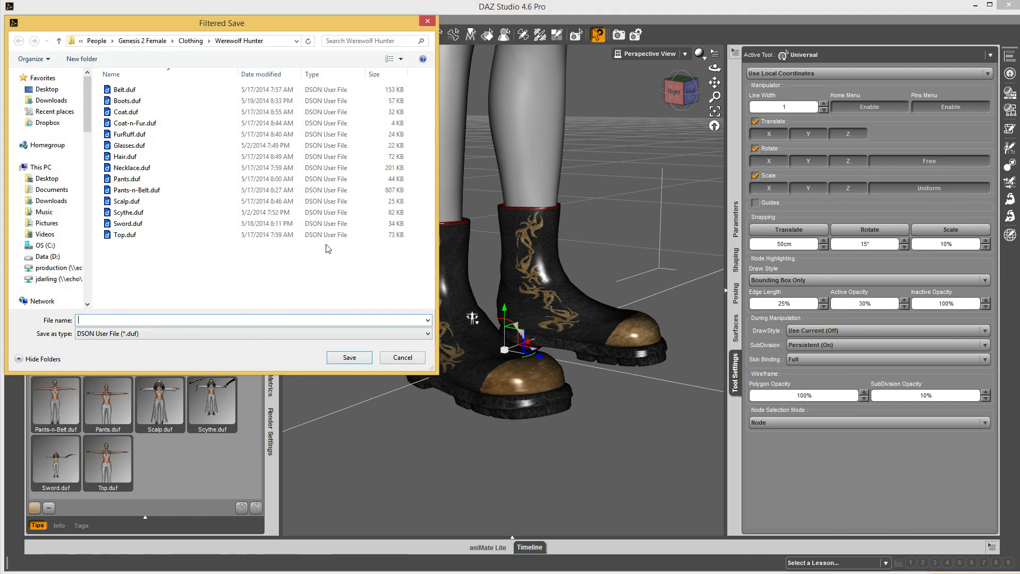
type("Boots ")
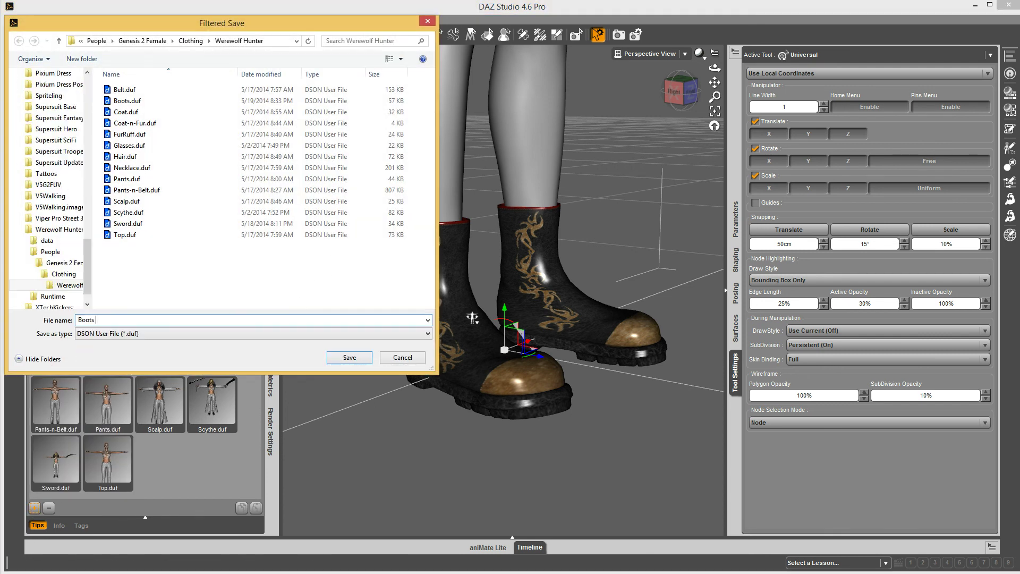
type("Hiding")
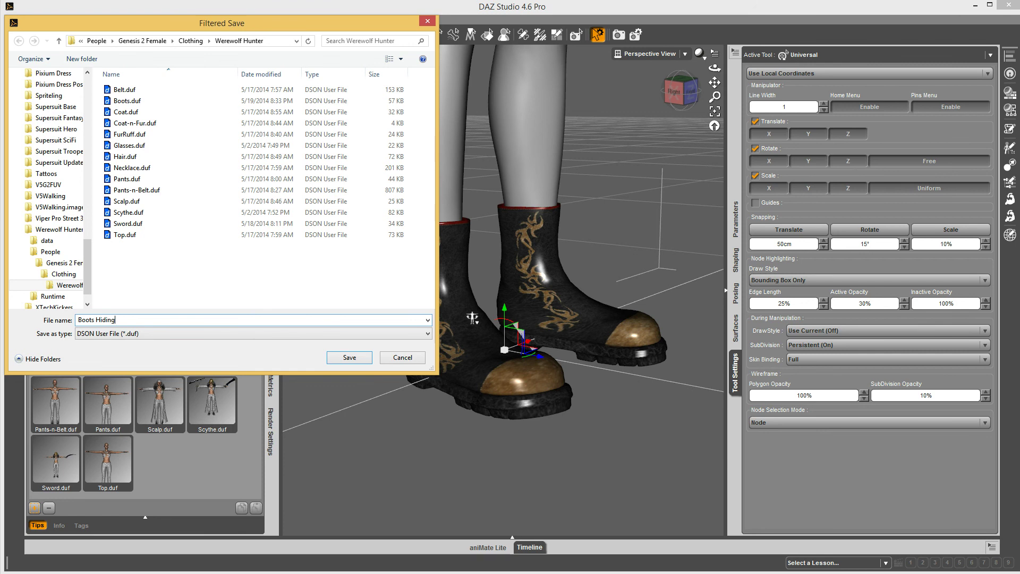
type(" Gloves")
left_click(355, 361)
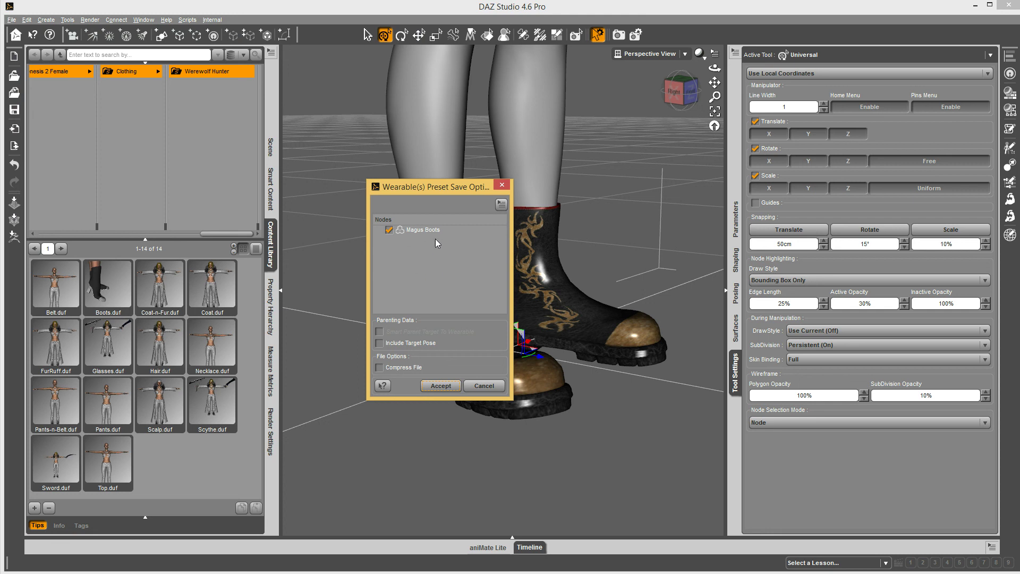
left_click(444, 386)
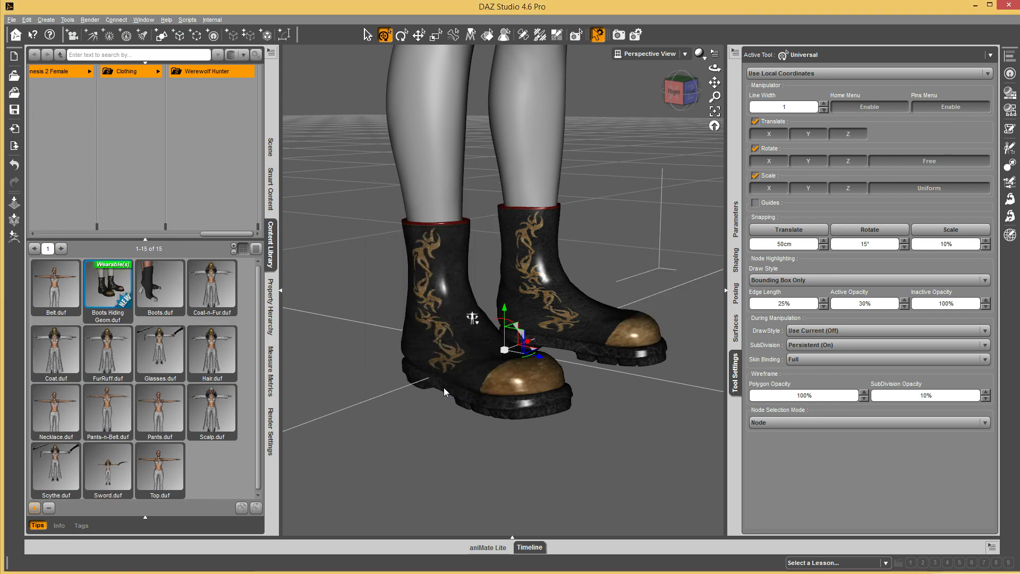
- Delete the Magus Boots and load the Boots Hiding Geom preset onto the figure
right_click(448, 333)
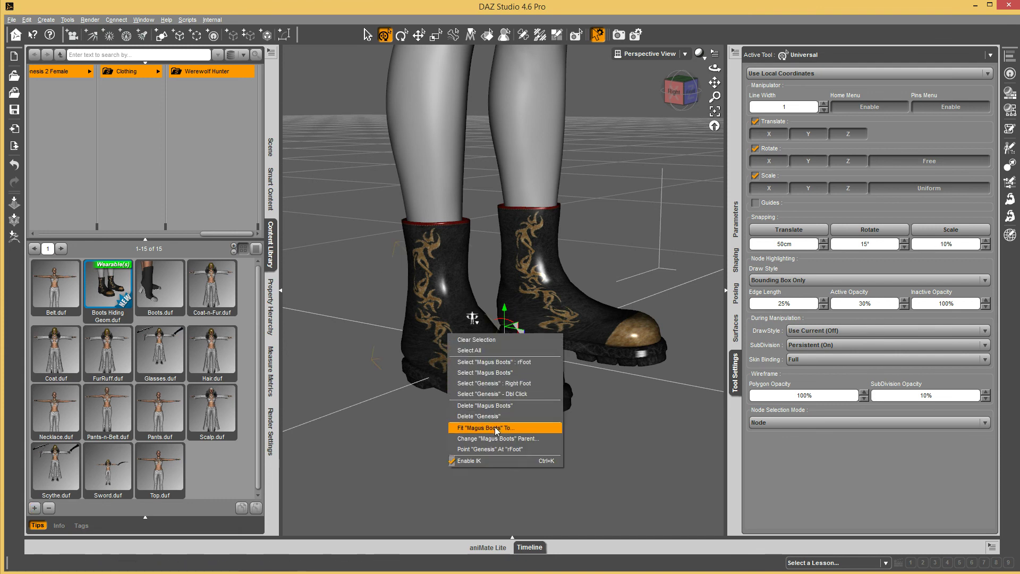
left_click(493, 406)
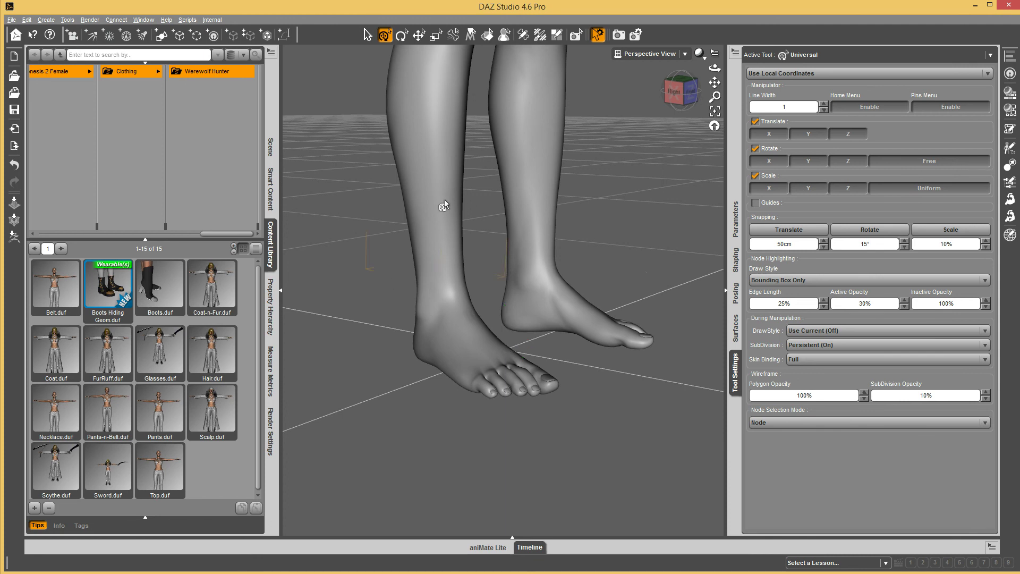
double_click(104, 292)
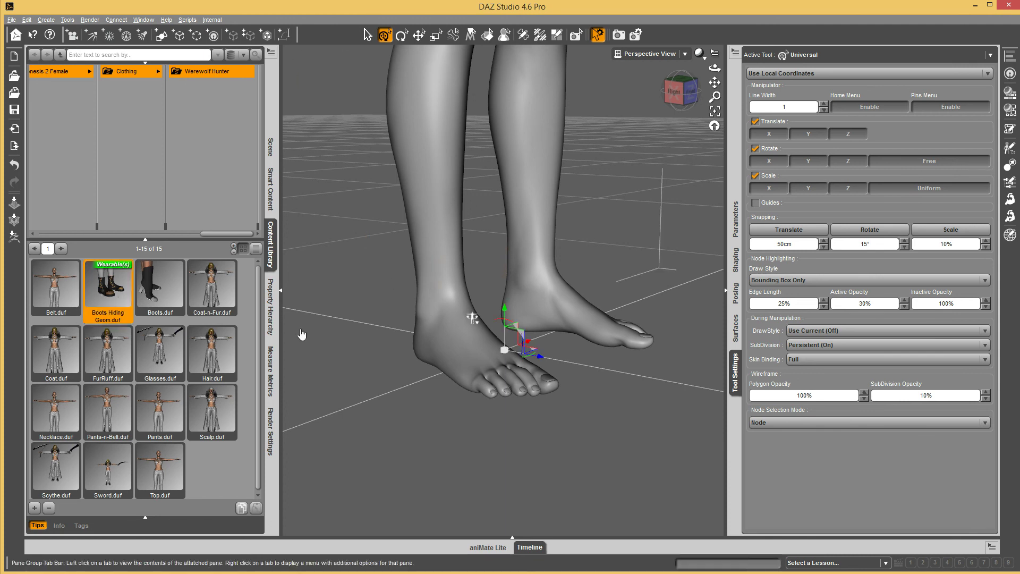
- Toggle the boots' visibility to verify the feet are hidden, then delete the Magus Boots
left_click(270, 147)
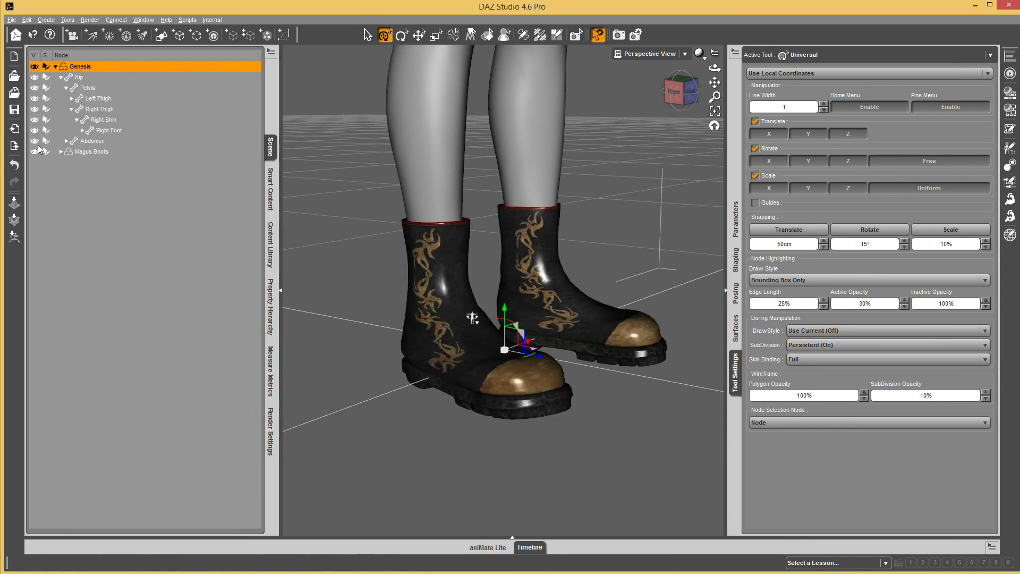
left_click(34, 151)
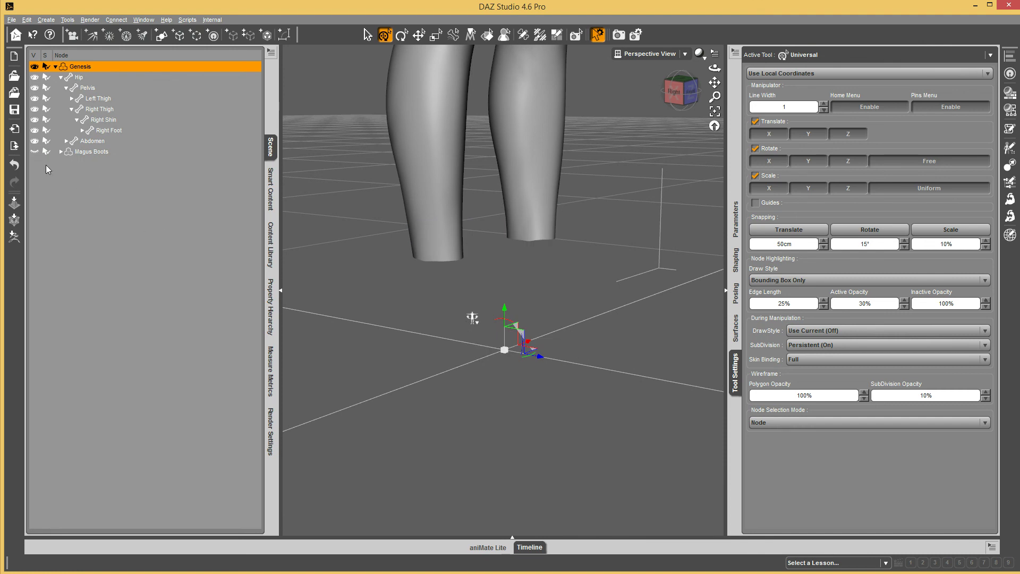
left_click(33, 151)
right_click(450, 345)
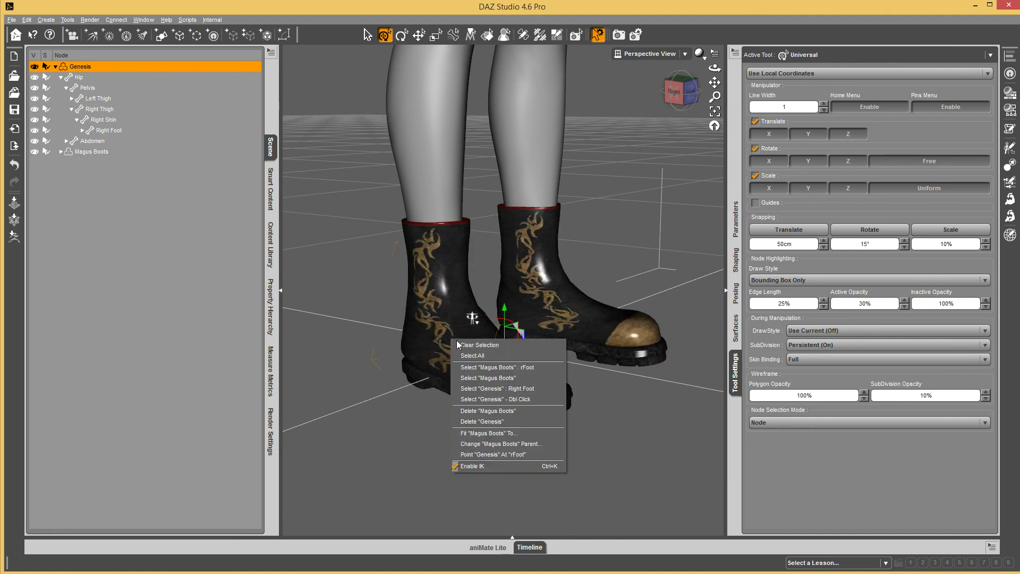
left_click(478, 410)
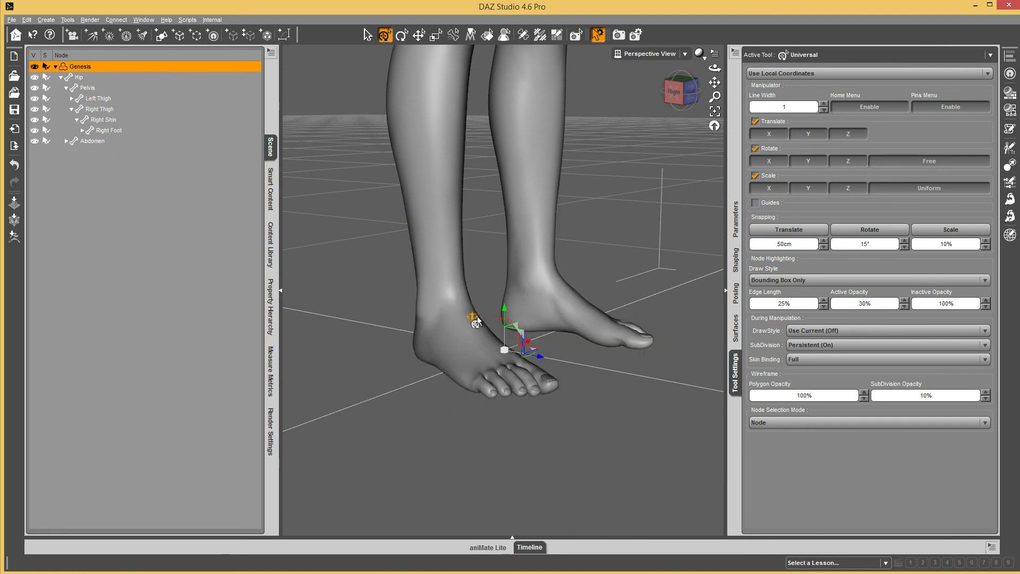